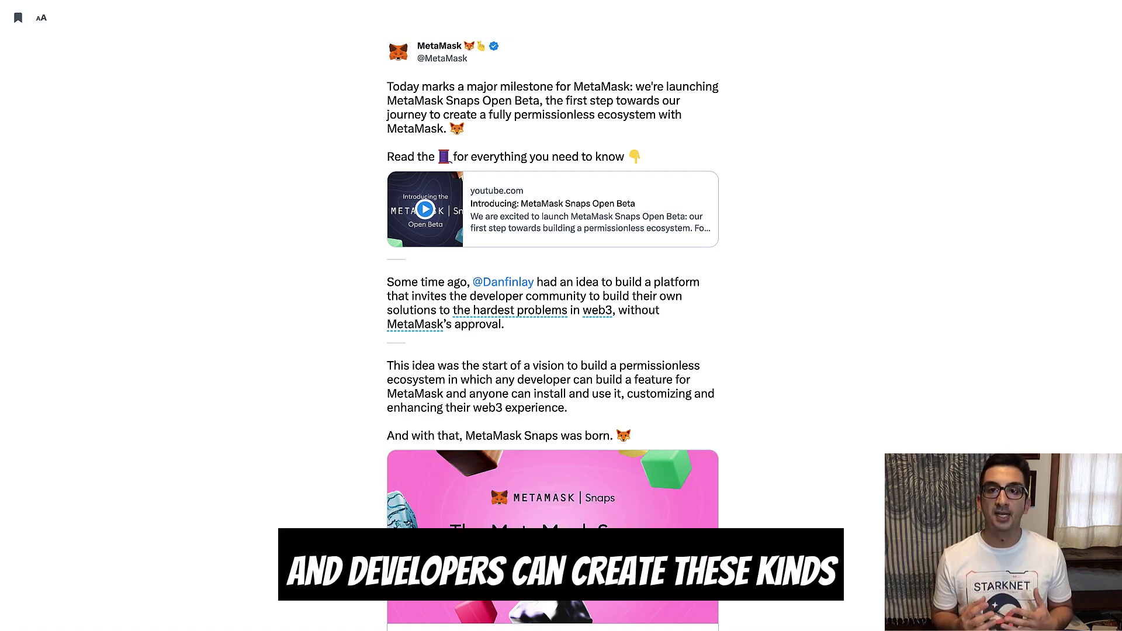
- Scroll the MetaMask Snaps tweet thread down to the snaps.metamask.io Snaps Directory link card
scroll(553, 315, down, 5)
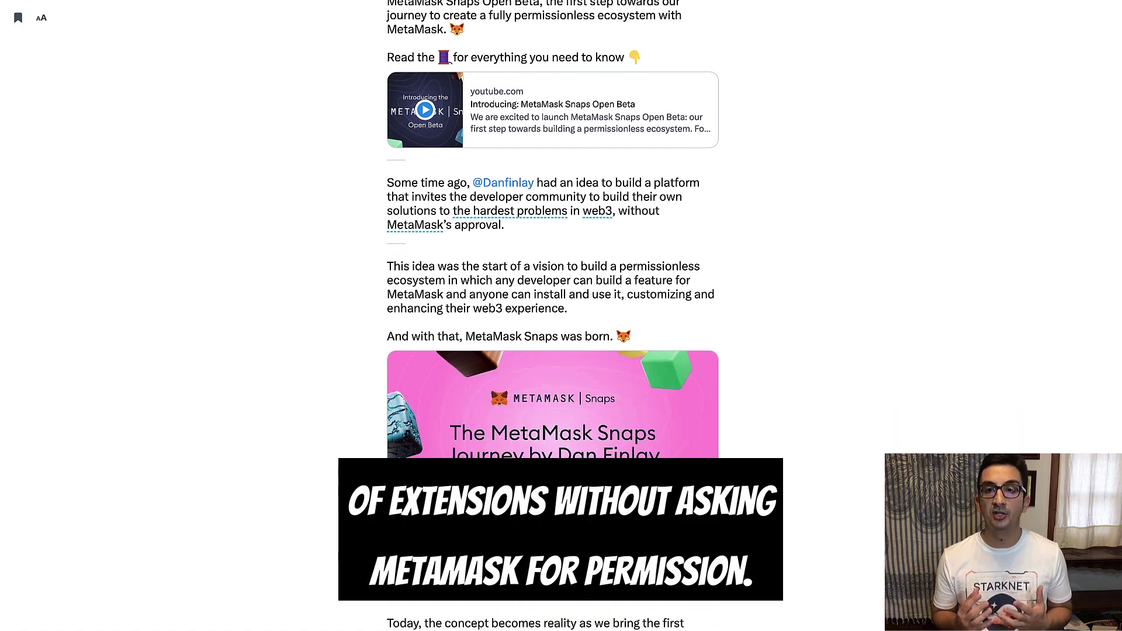
scroll(720, 381, down, 4)
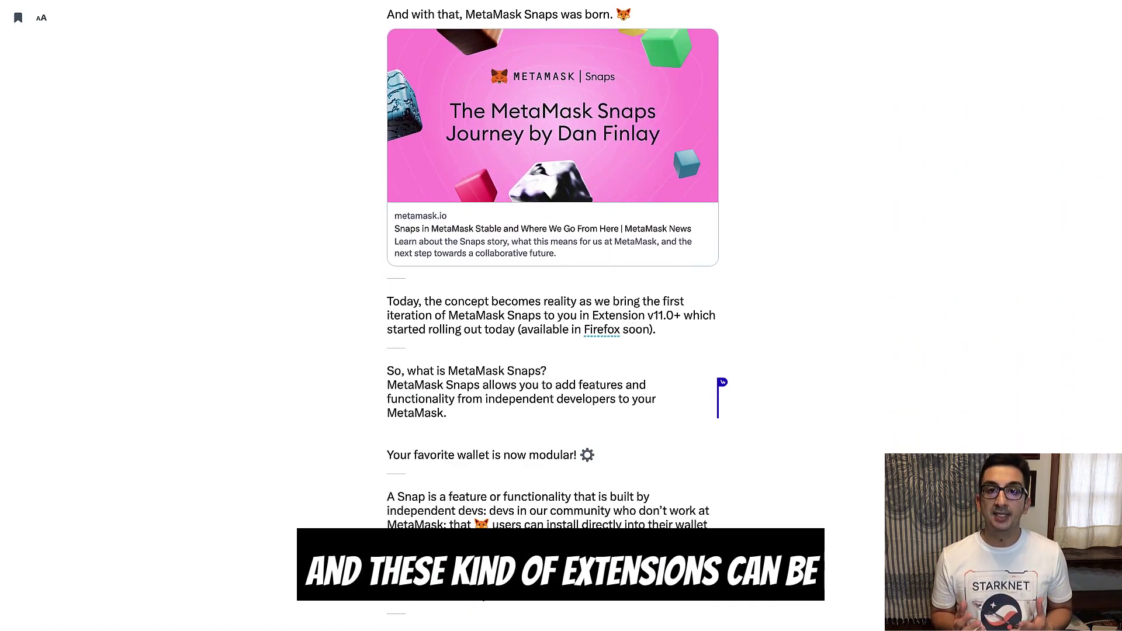
scroll(553, 316, down, 10)
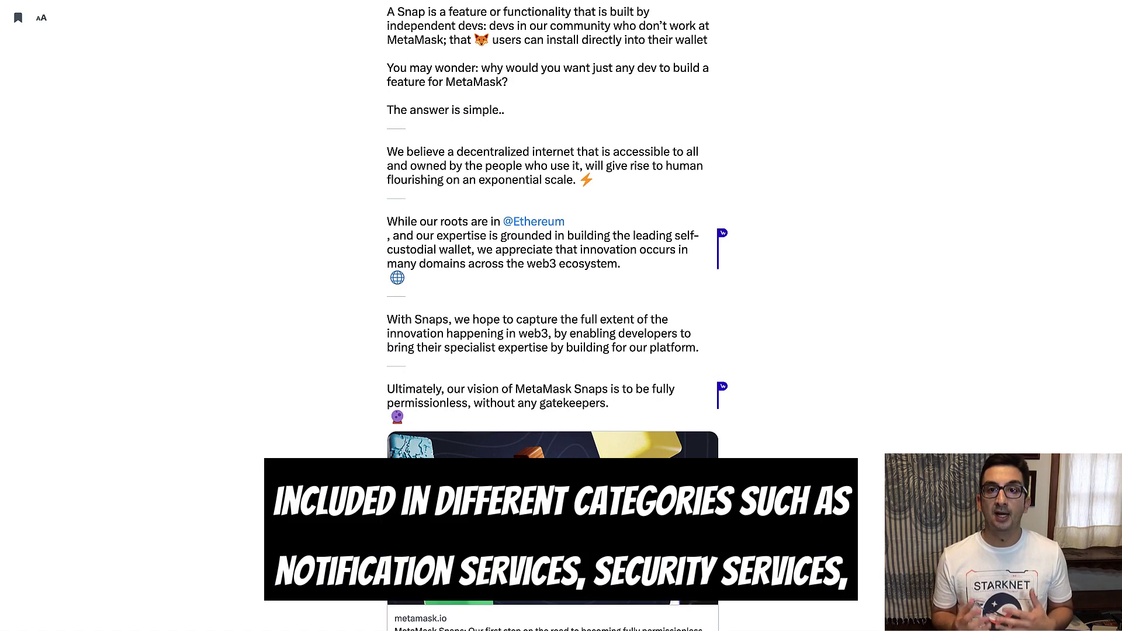
scroll(553, 315, down, 3)
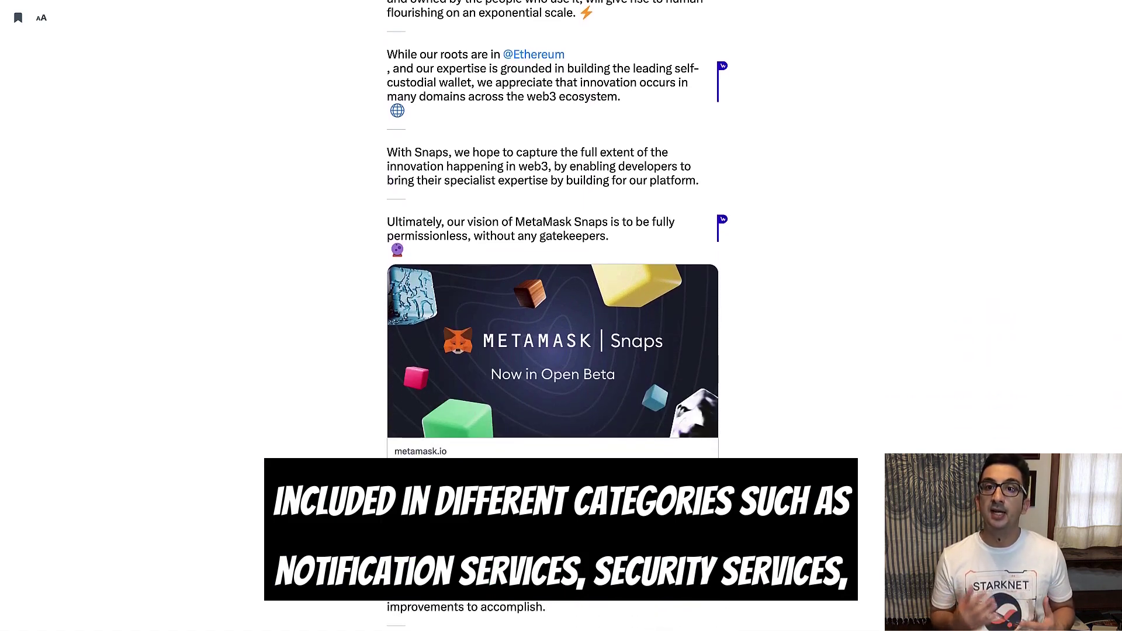
scroll(552, 316, down, 1)
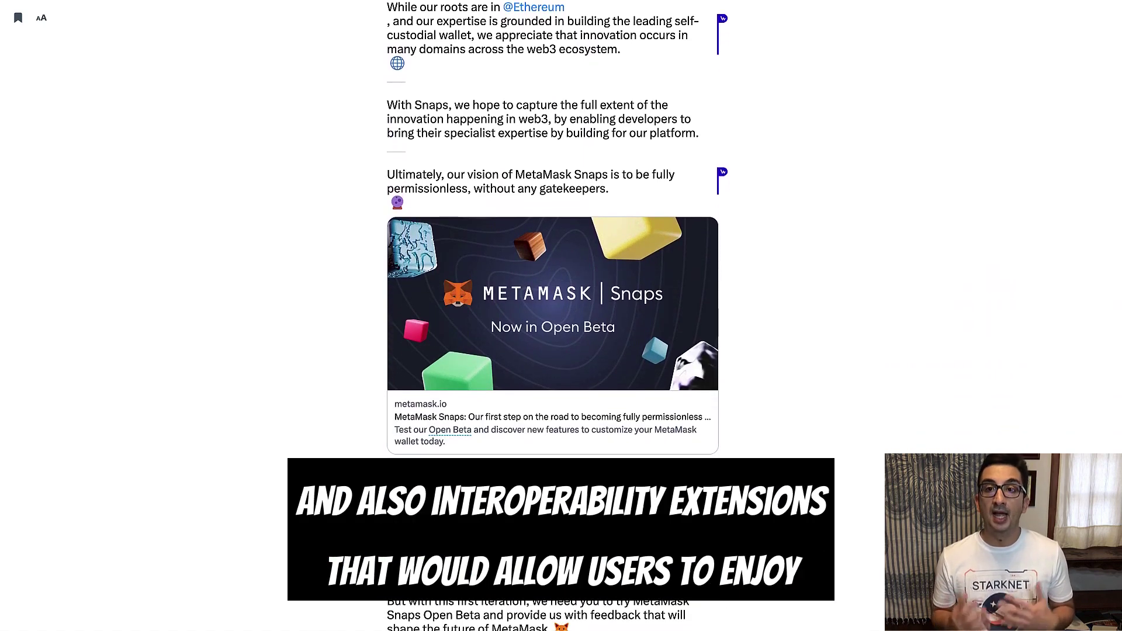
scroll(552, 315, down, 1)
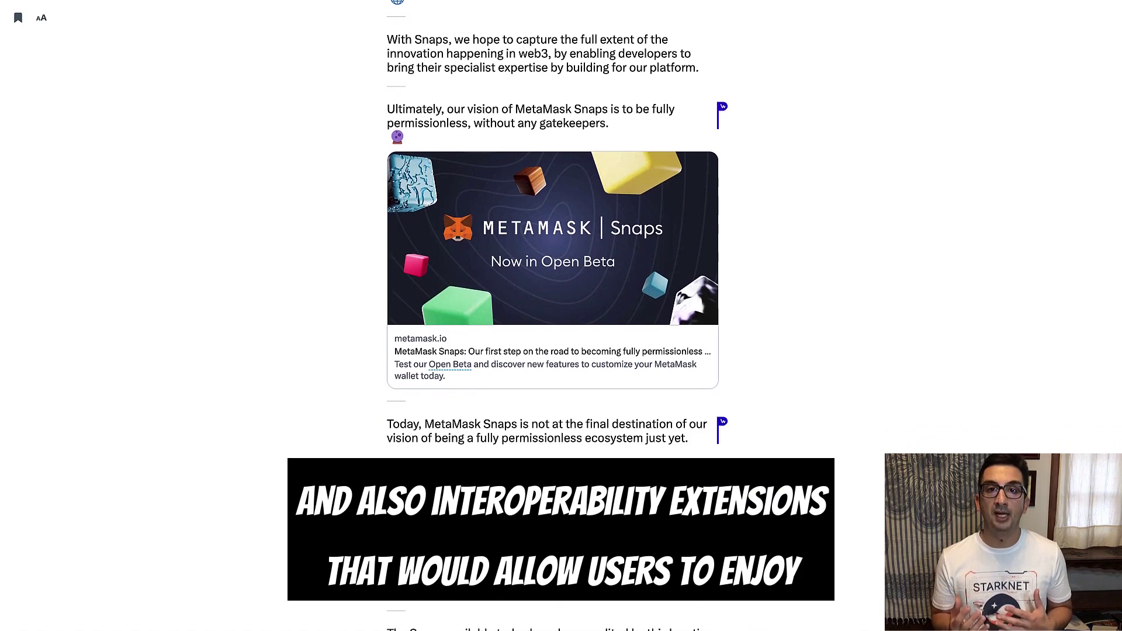
scroll(553, 316, down, 3)
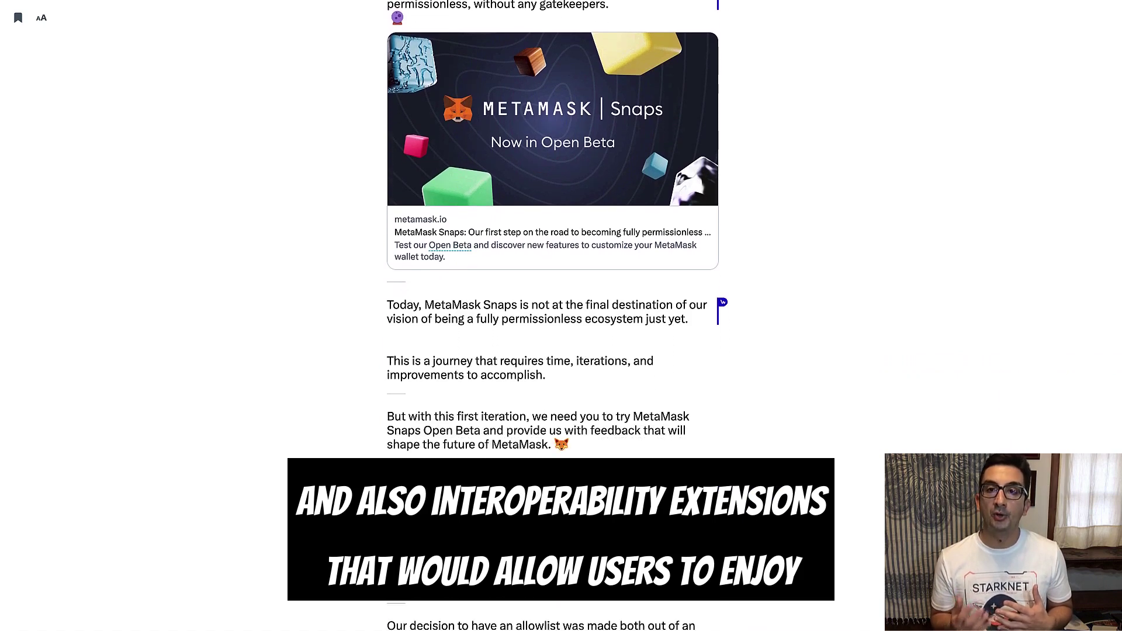
scroll(552, 315, down, 2)
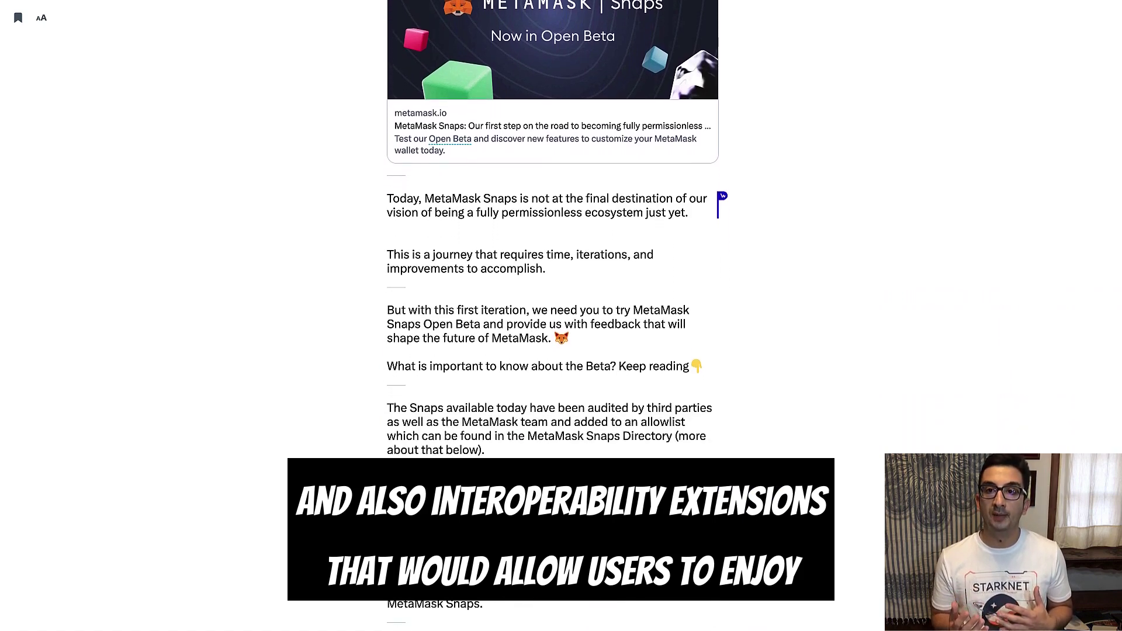
scroll(553, 316, down, 1)
scroll(552, 316, down, 2)
scroll(553, 316, down, 2)
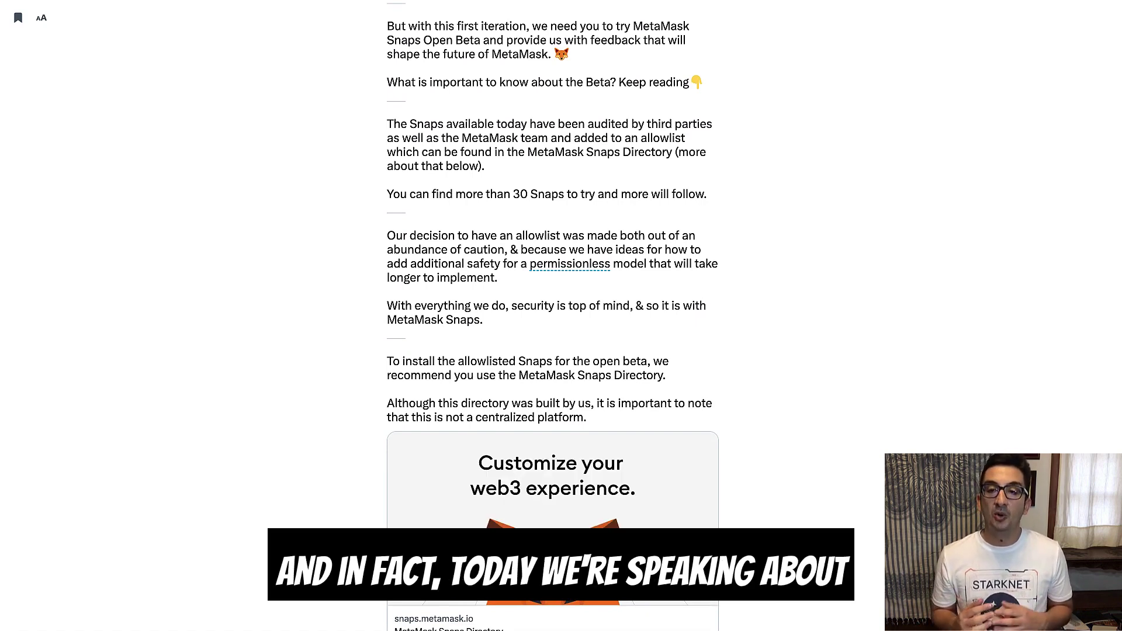
scroll(553, 316, down, 1)
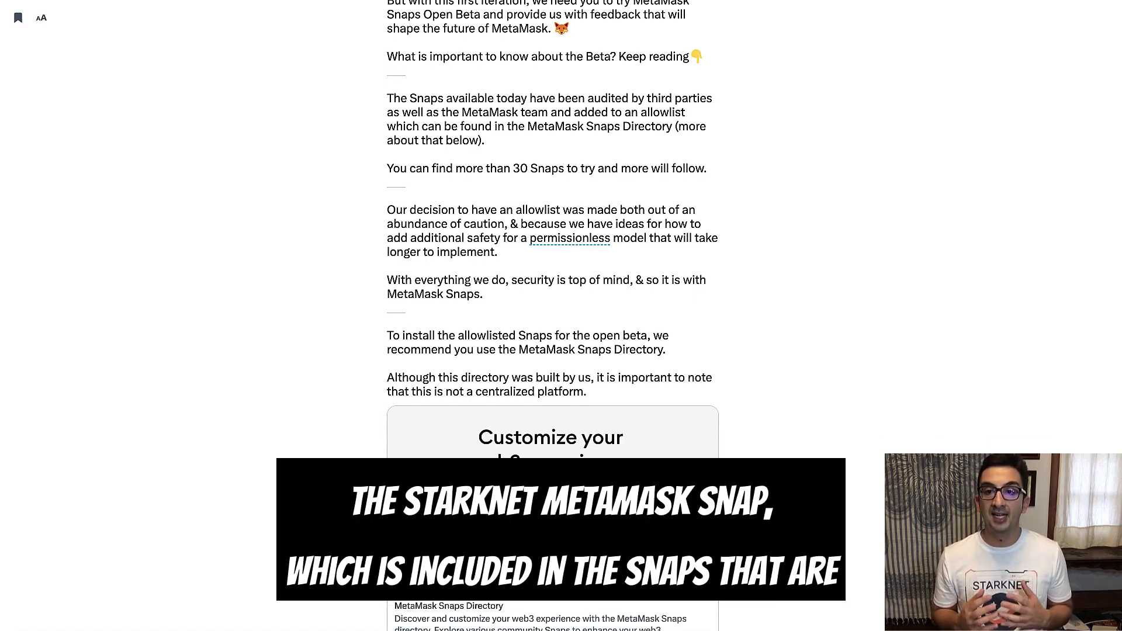
scroll(553, 315, down, 1)
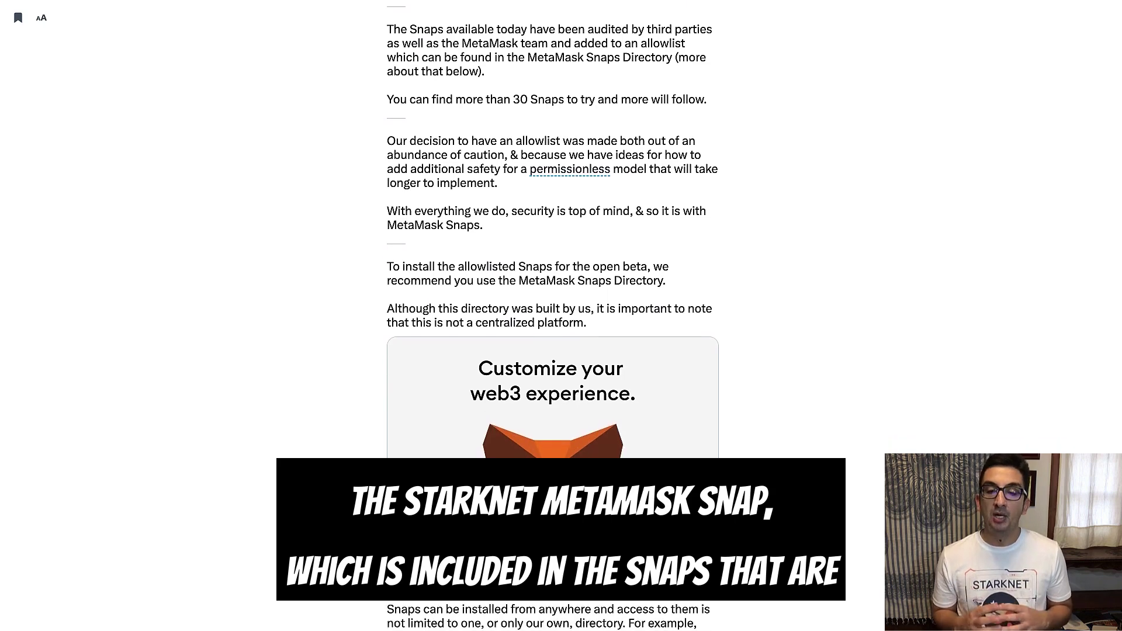
scroll(552, 316, down, 1)
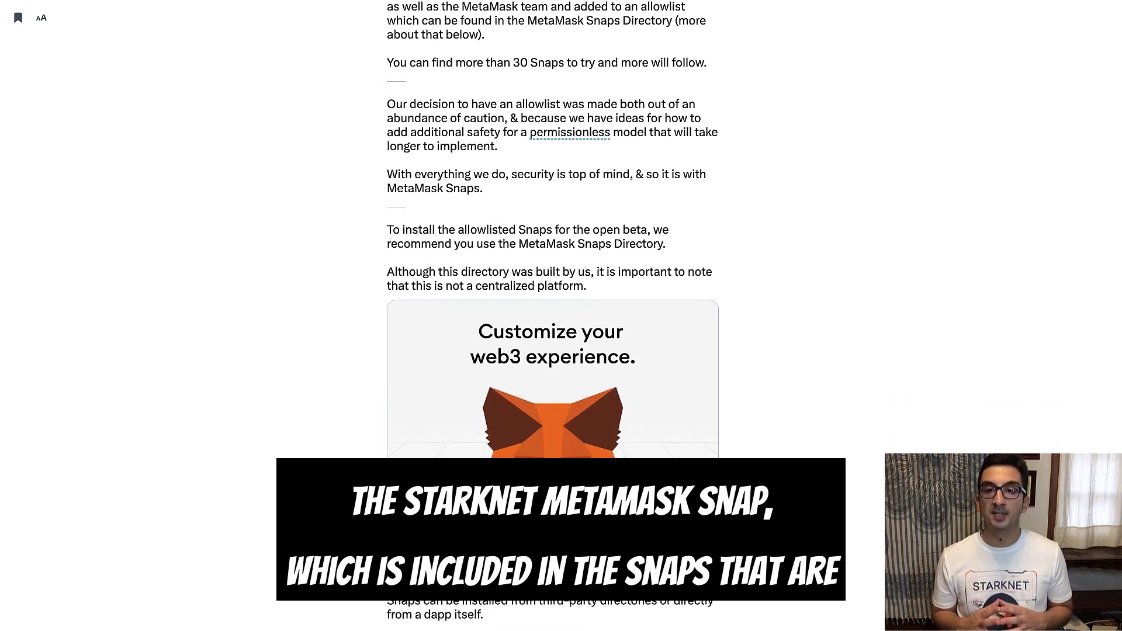
scroll(553, 316, down, 1)
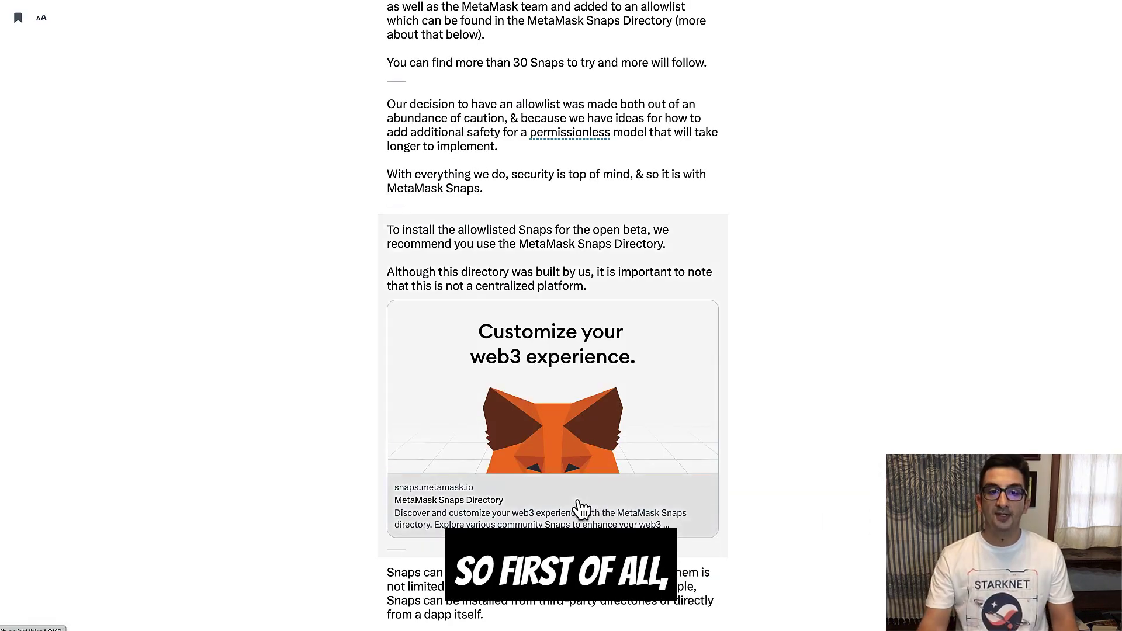
- Open snaps.metamask.io from the tweet, browse the snaps, and return to StarkNet at the top
click(580, 509)
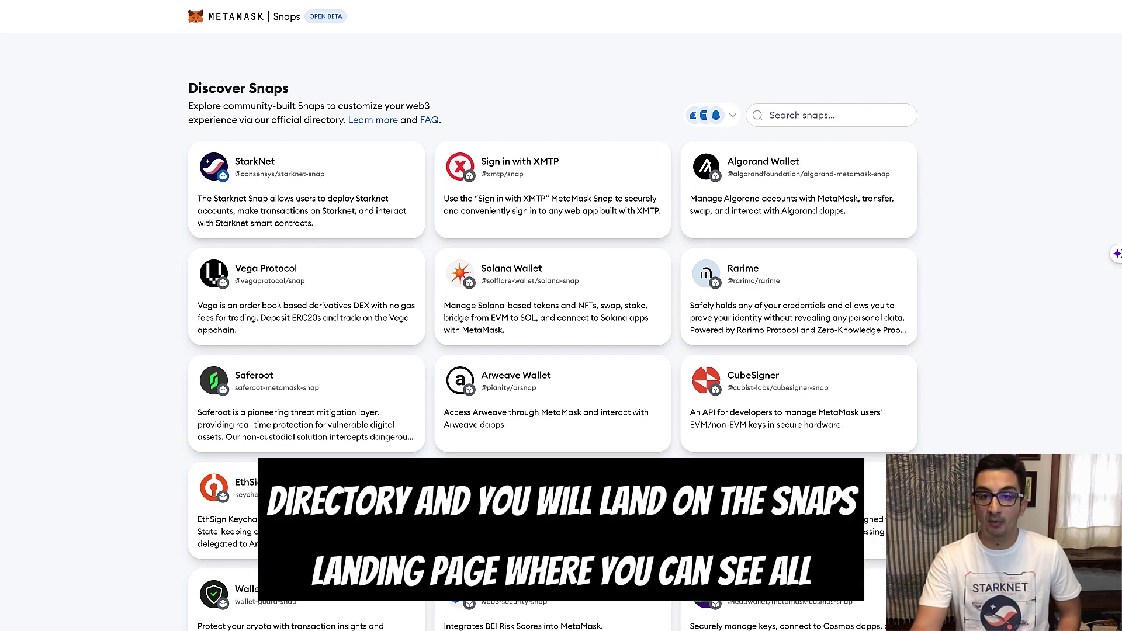
scroll(552, 316, down, 6)
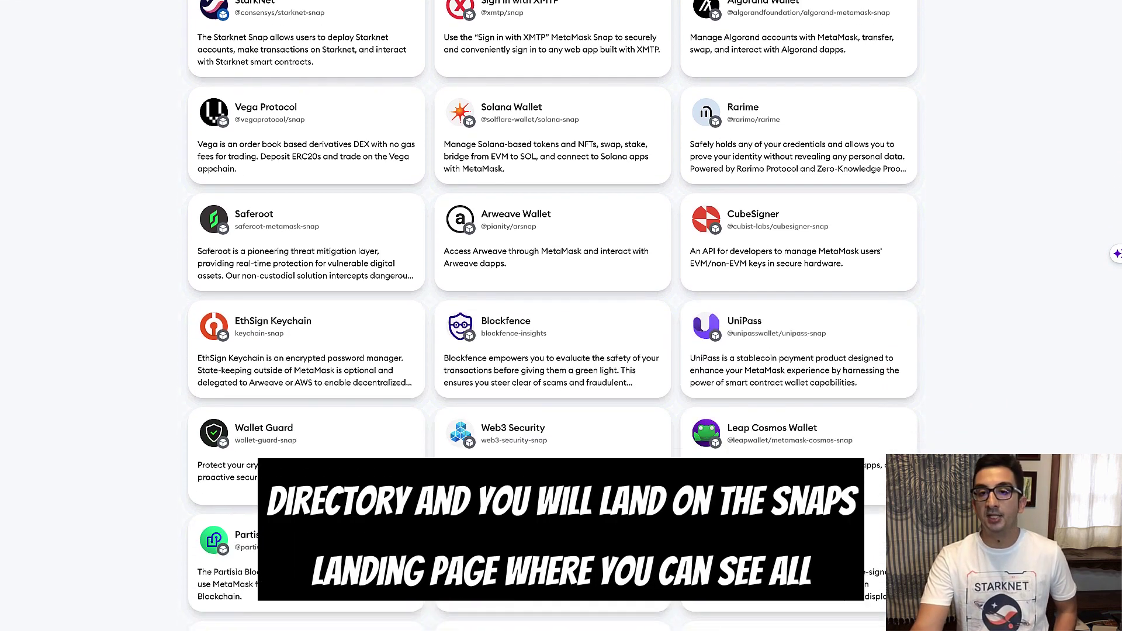
scroll(552, 317, down, 3)
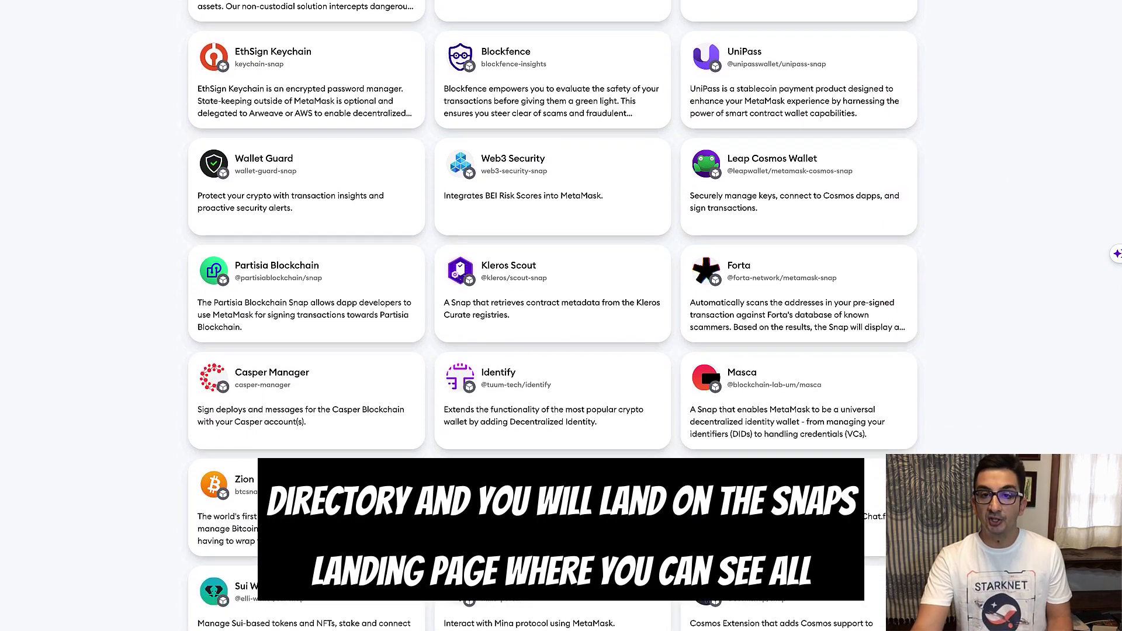
scroll(553, 316, down, 2)
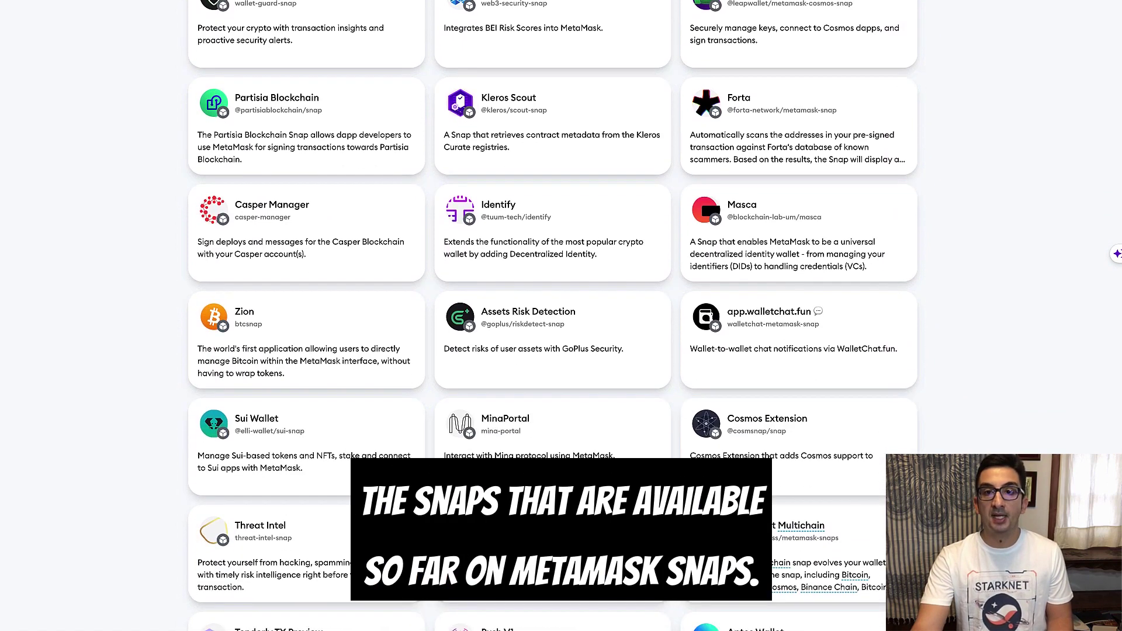
scroll(553, 316, down, 1)
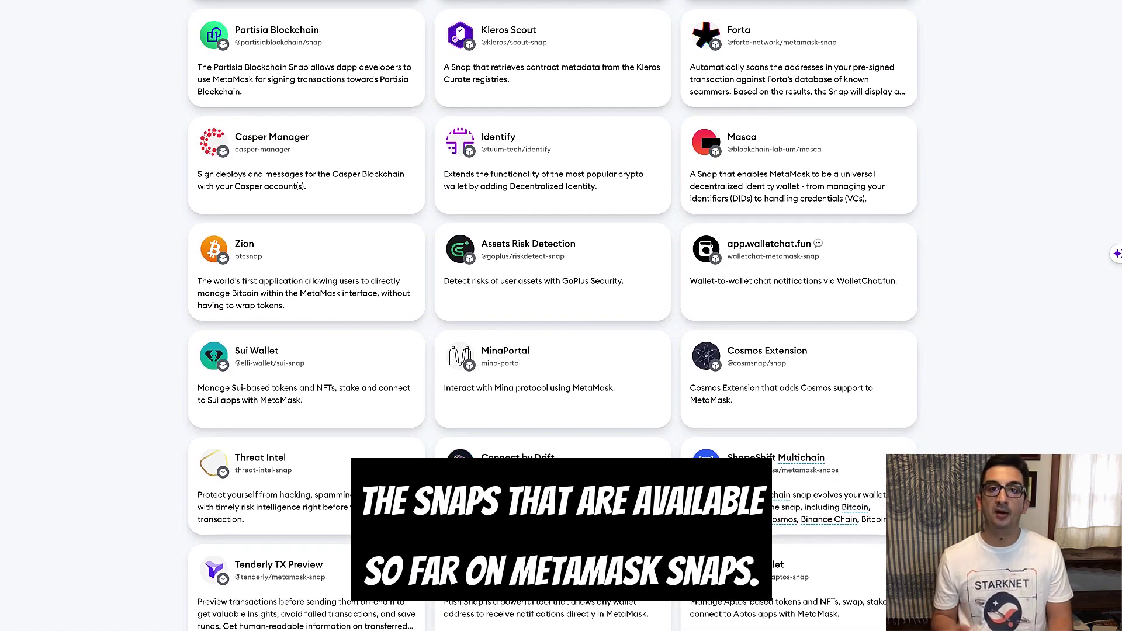
scroll(552, 316, down, 3)
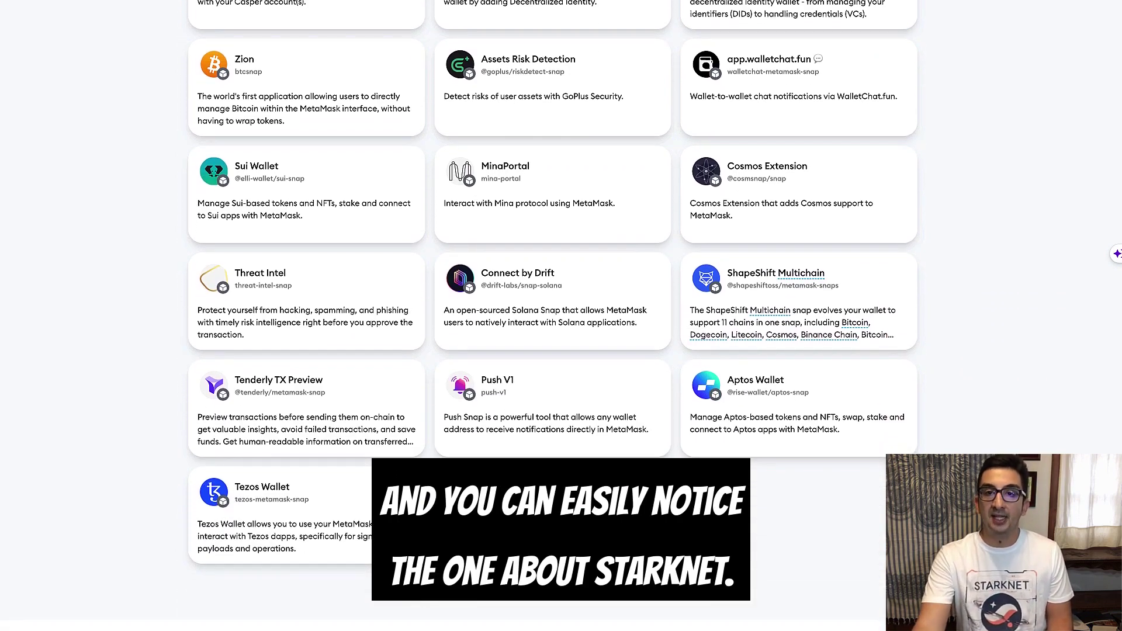
scroll(553, 316, up, 10)
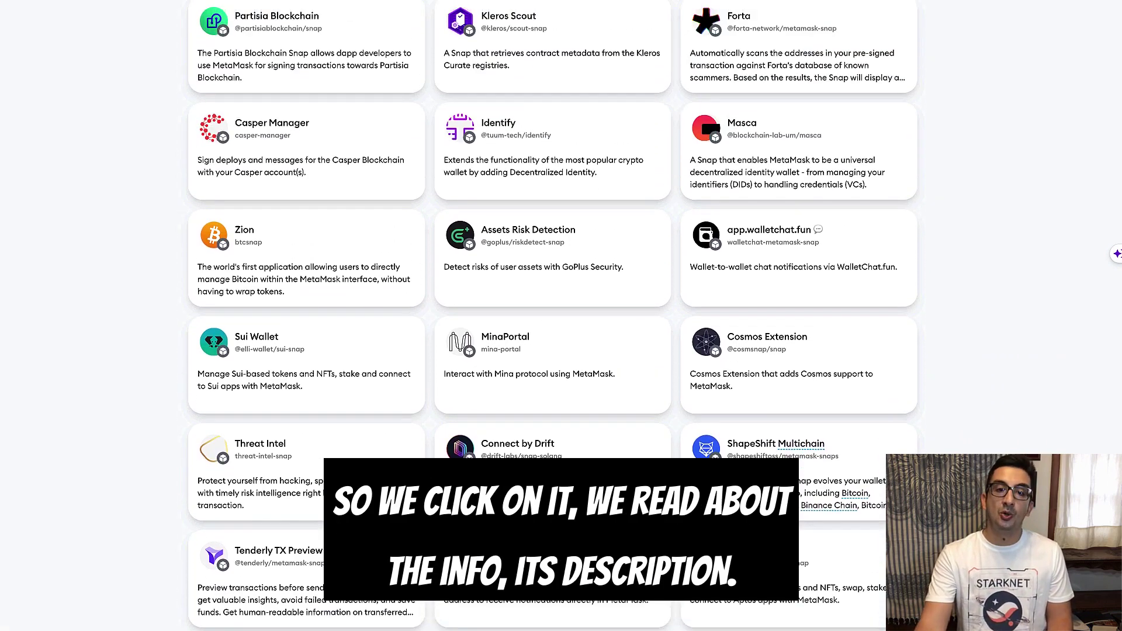
scroll(553, 316, up, 4)
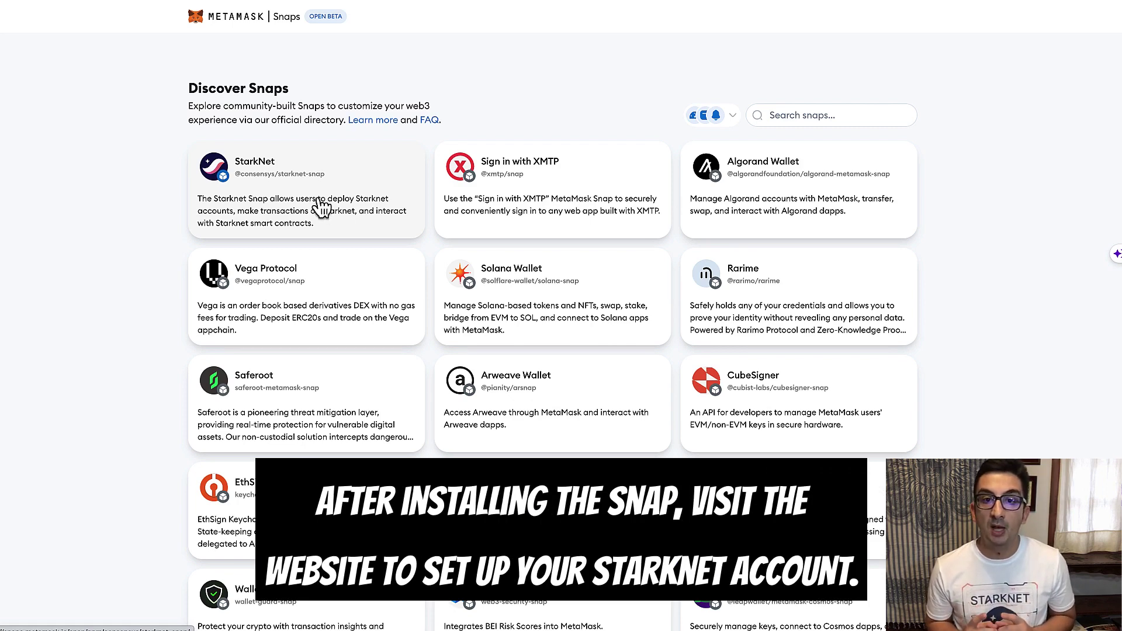
- Install the StarkNet snap, accepting the notice, connecting, and granting StarkNet account control
click(899, 136)
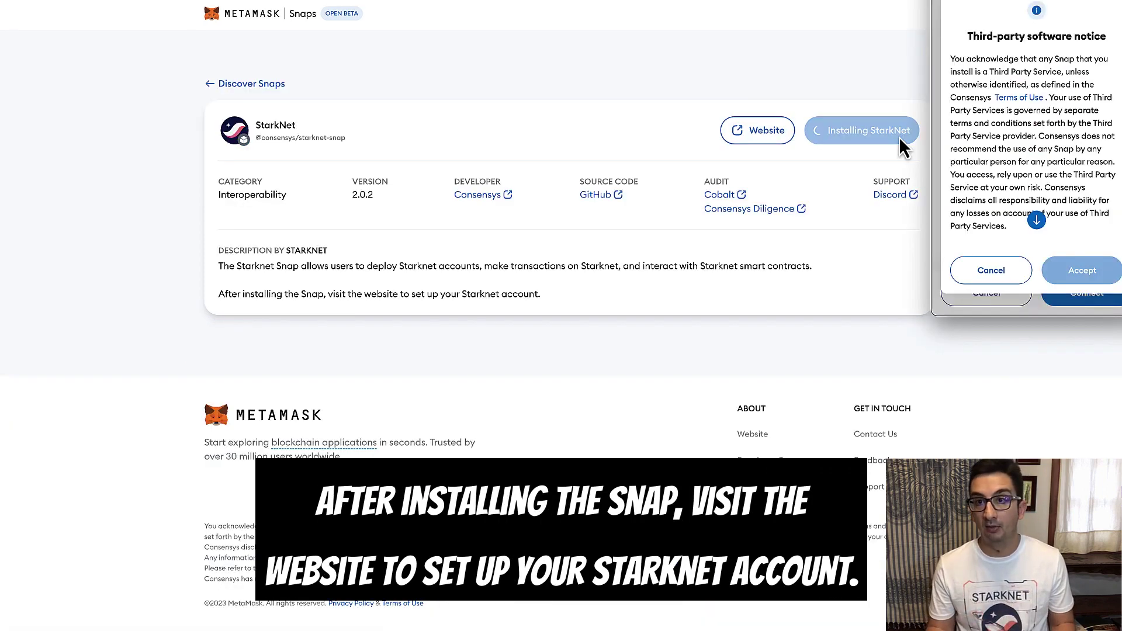
scroll(986, 199, down, 5)
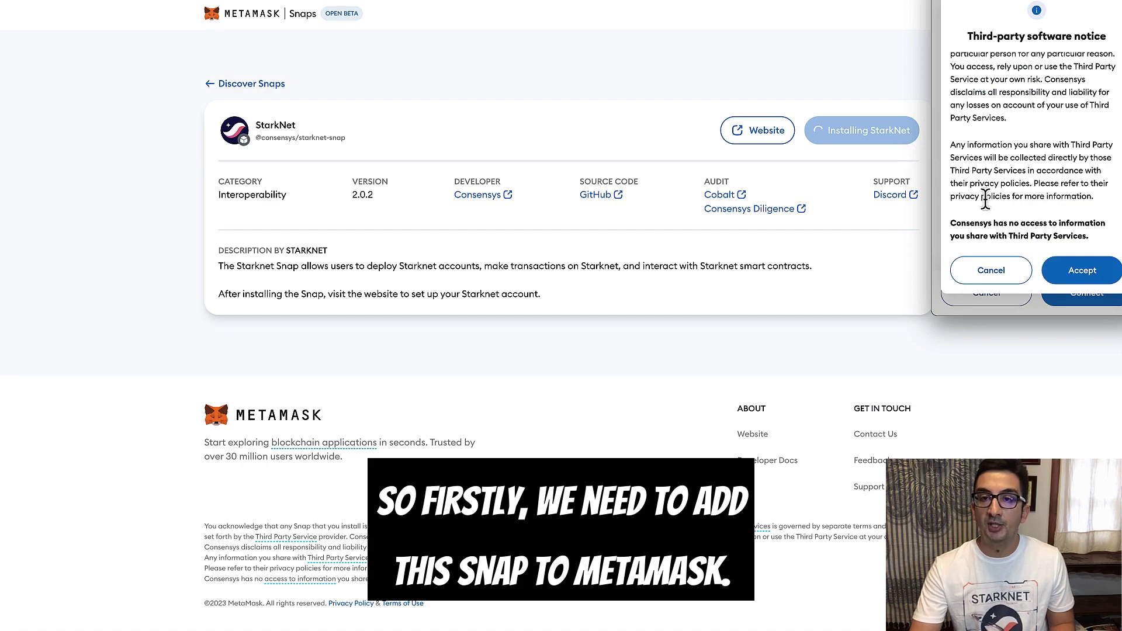
click(1087, 274)
click(1079, 295)
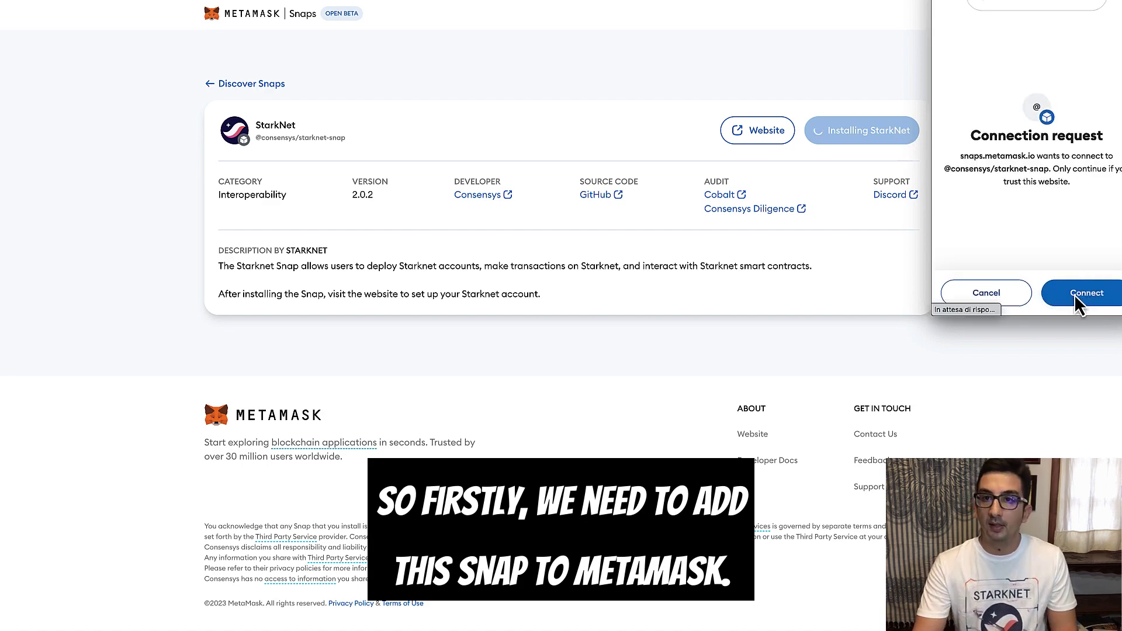
click(962, 187)
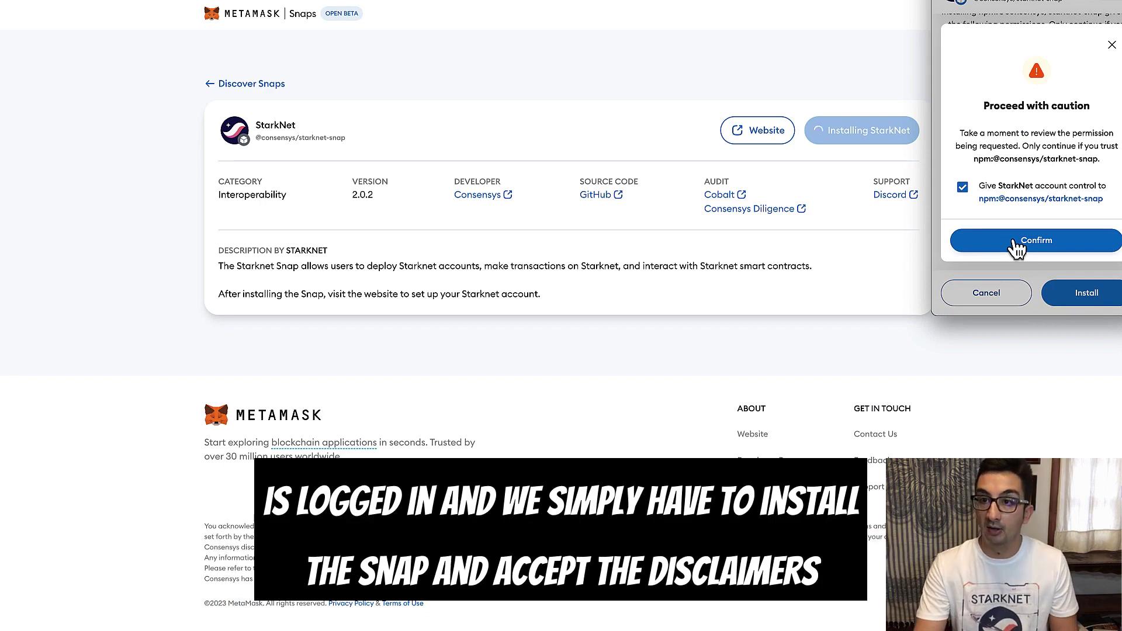
click(1016, 248)
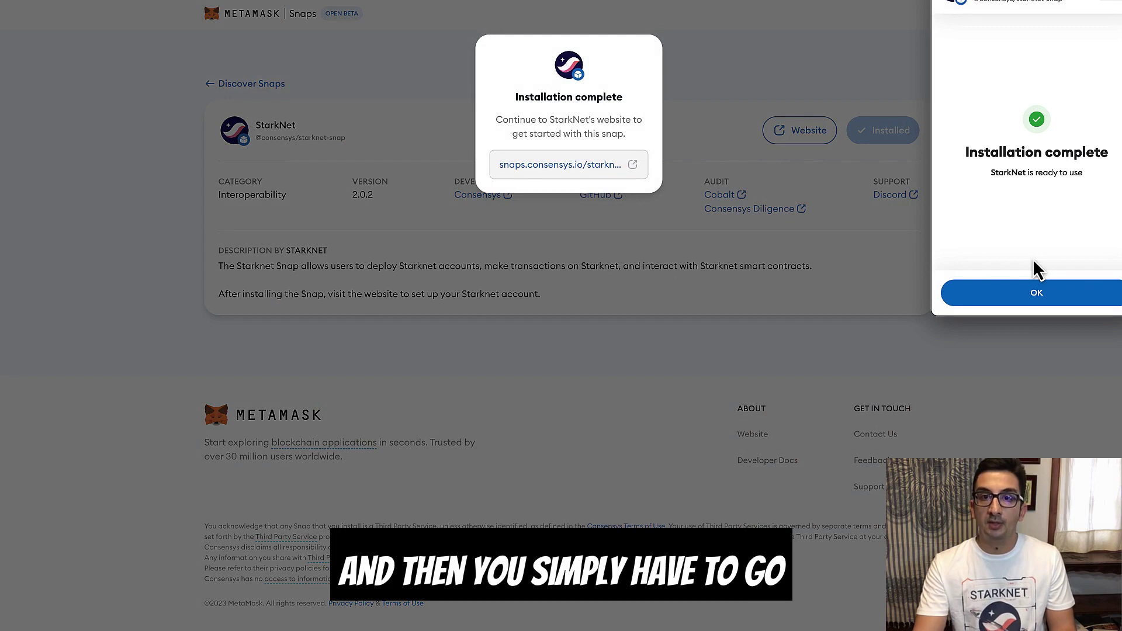
click(1035, 292)
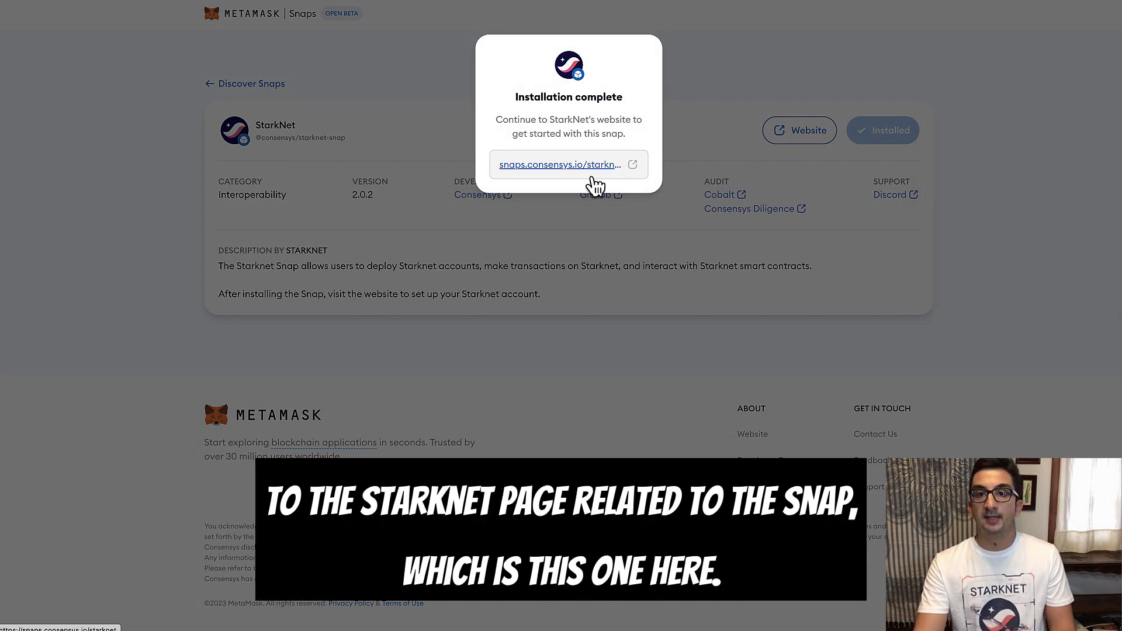
- Go to snaps.consensys.io and approve its MetaMask connection to the StarkNet snap
click(592, 177)
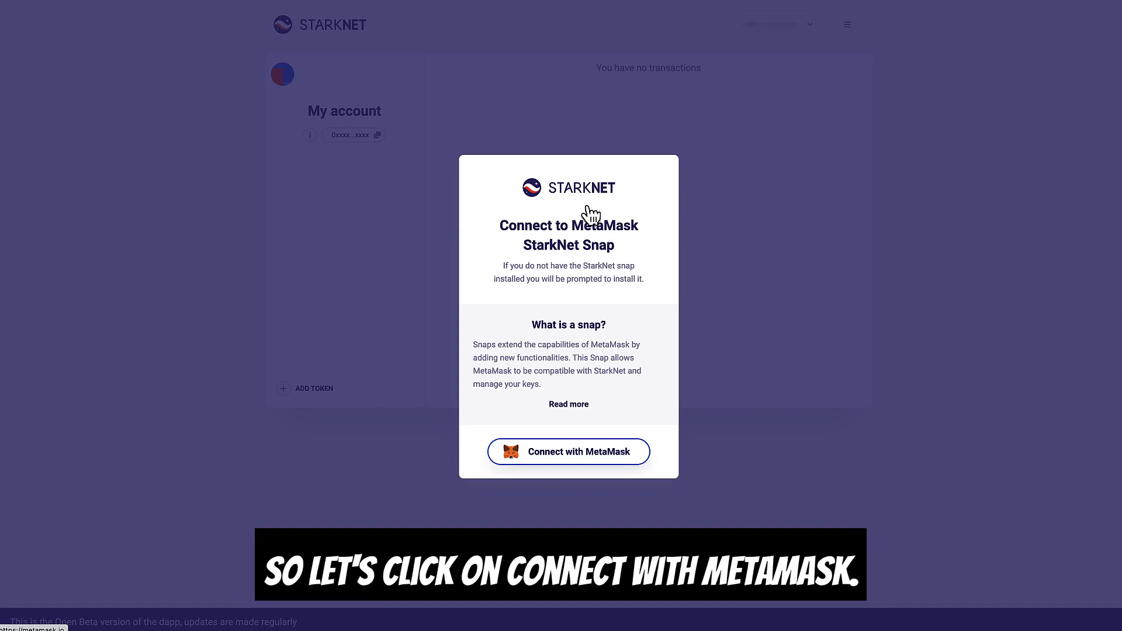
click(546, 463)
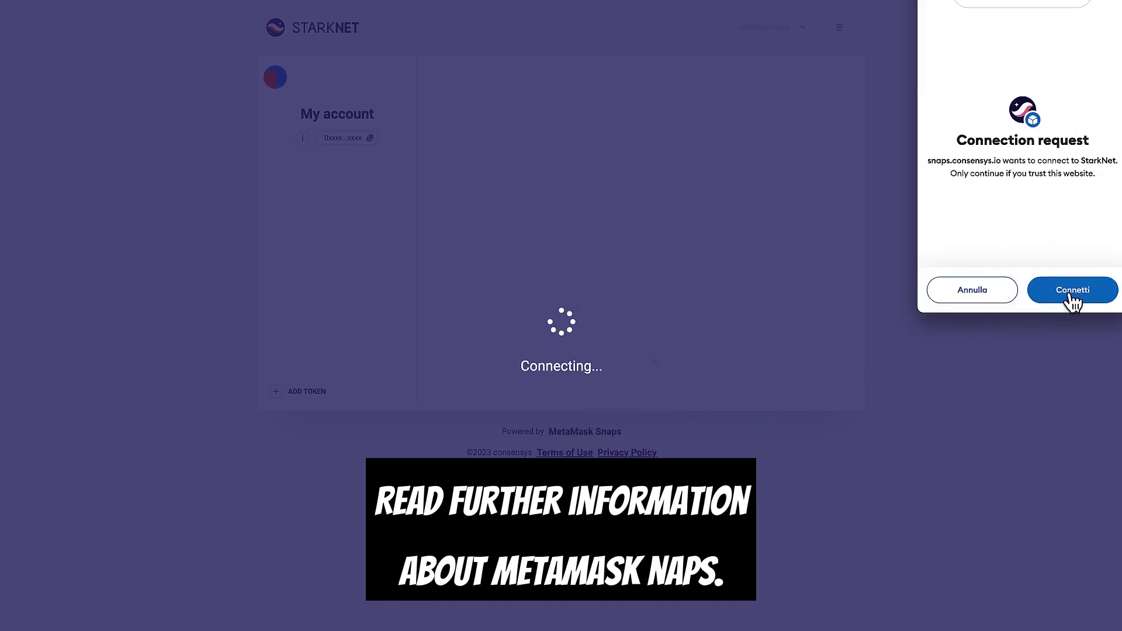
click(1064, 297)
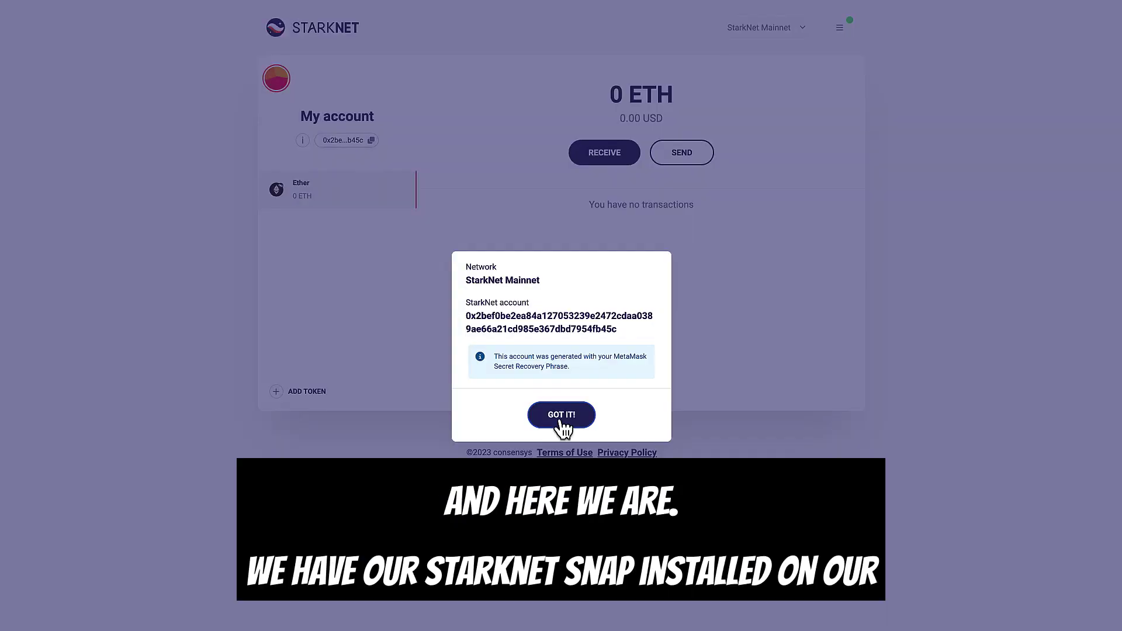
- Close the GOT IT! notice to see the Mainnet account with 0 ETH
click(561, 415)
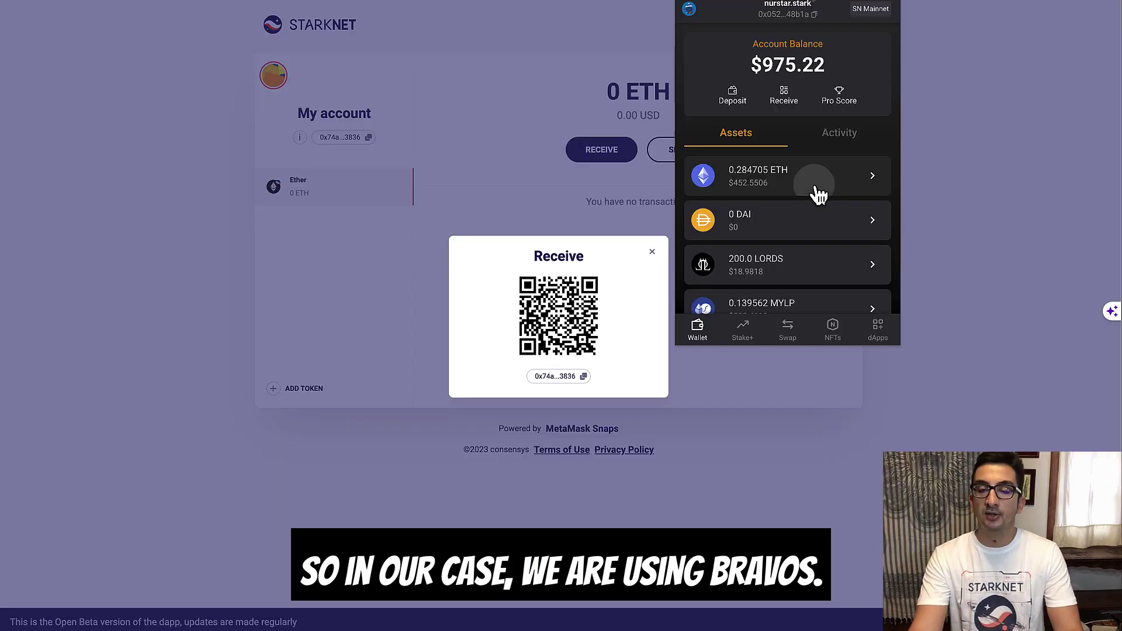
- In Braavos, fill Transfer ETH with the pasted Snap account address and an amount of 0.01 ETH
click(815, 193)
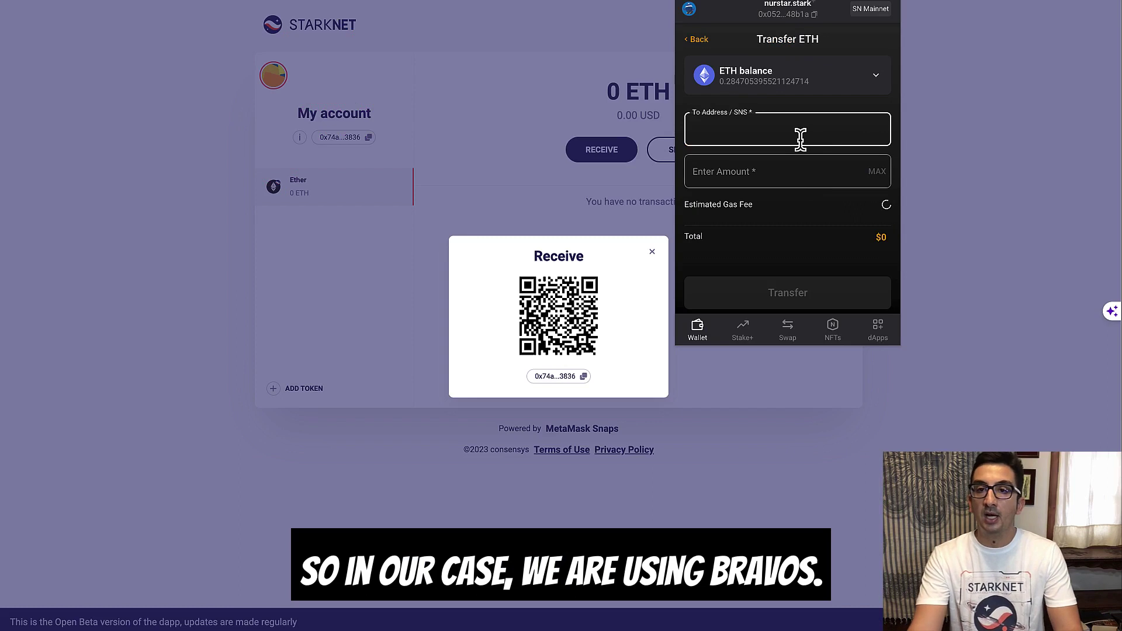
key(ctrl+v)
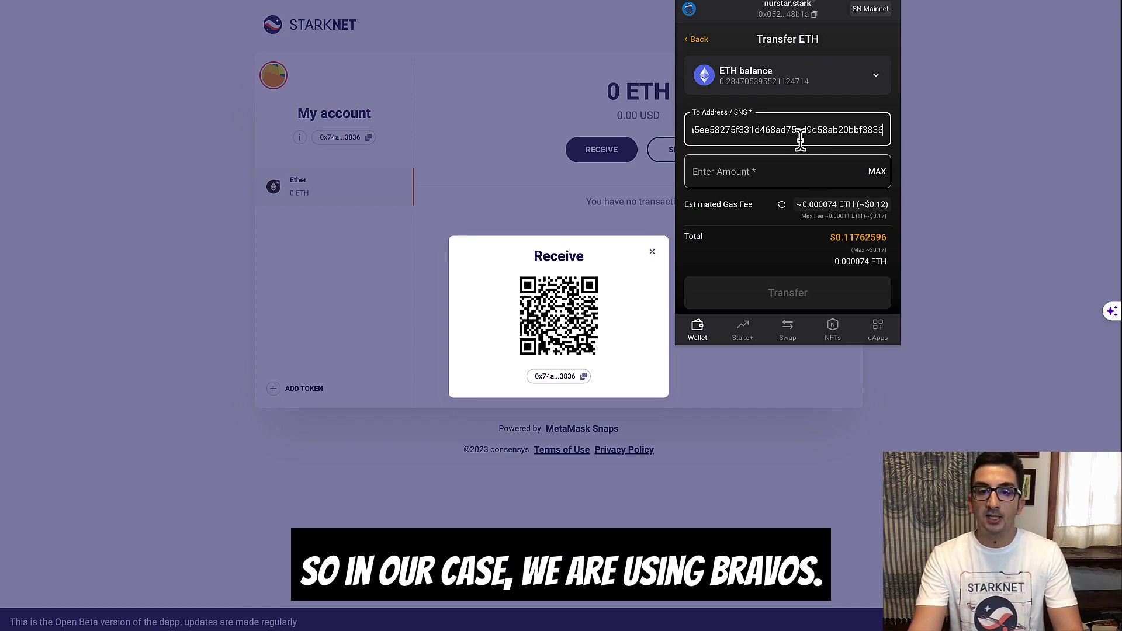
click(798, 173)
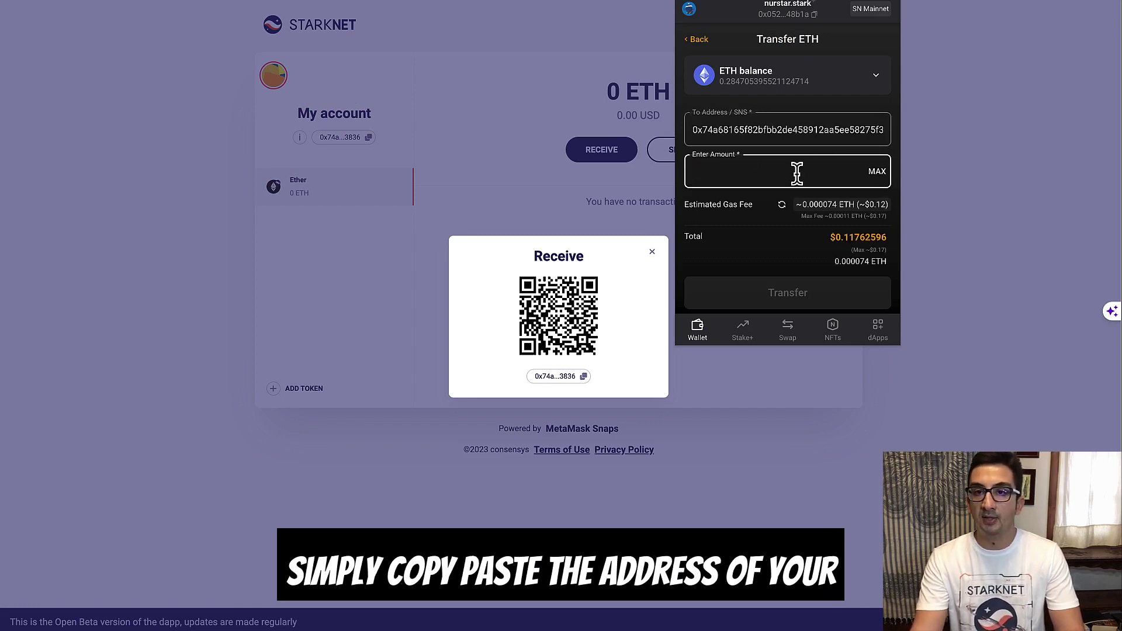
text(0.0)
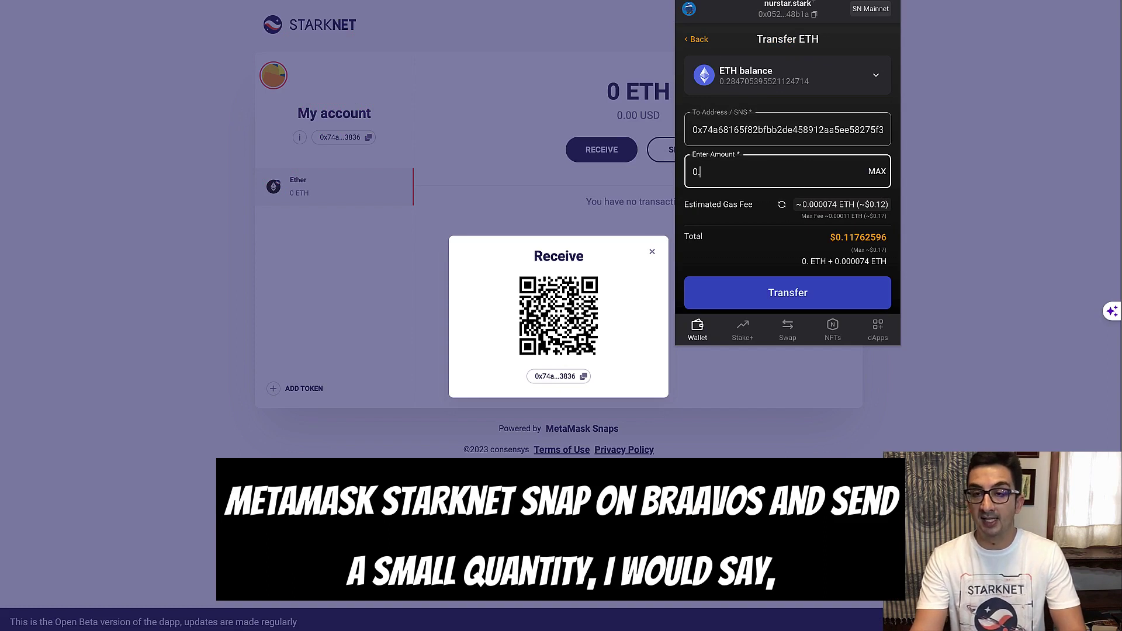
text(1)
key(Return)
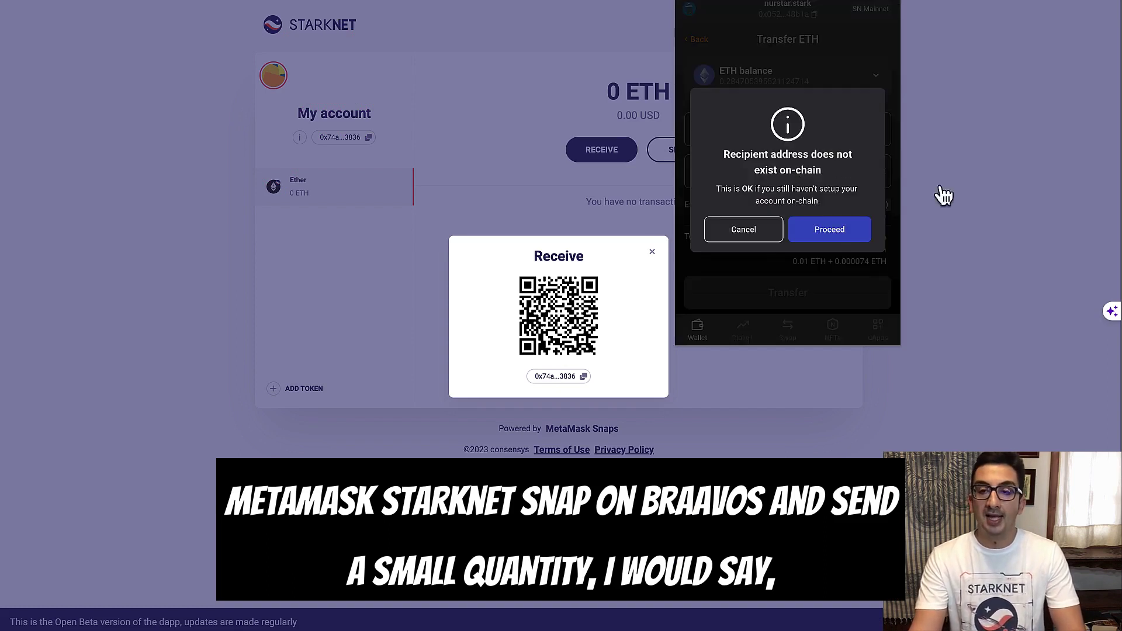